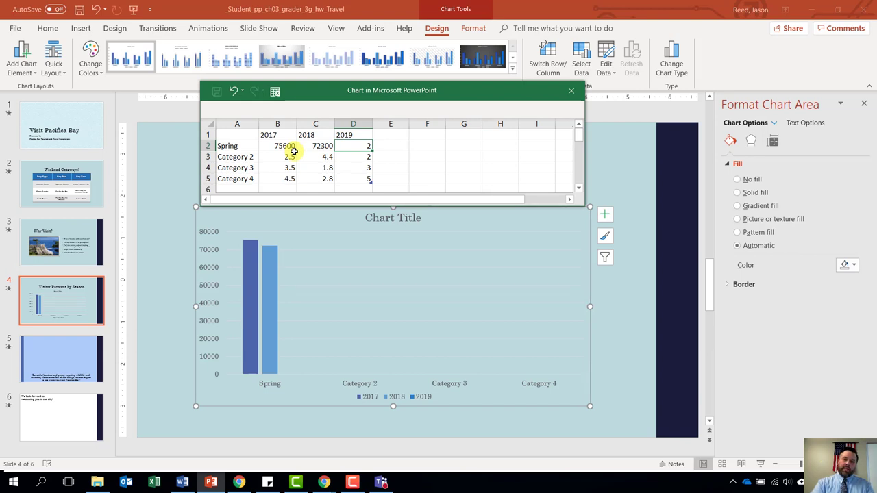
Enter 81460 for Spring 2019, then a Summer row with 105300, 128730 and 143600
type("81")
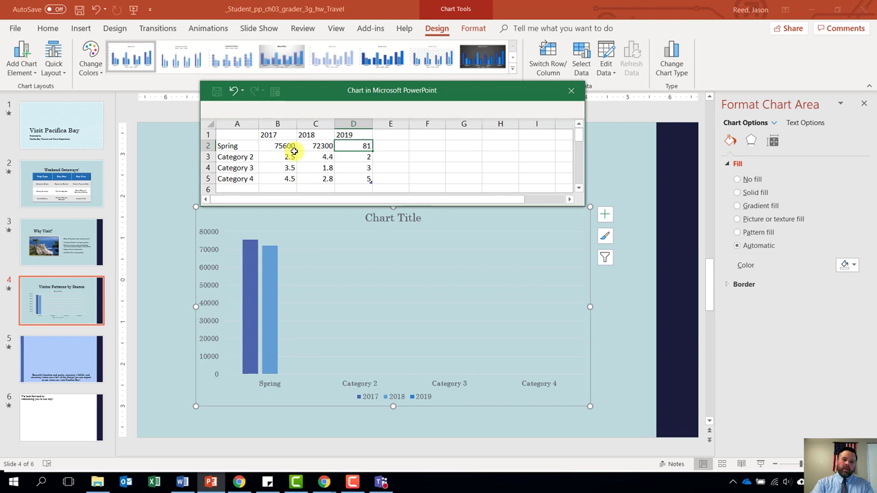
type("460")
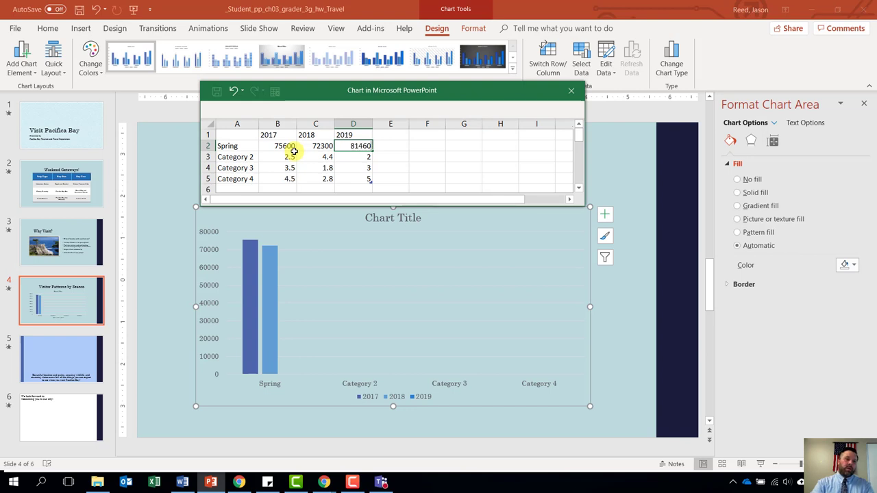
key("Return")
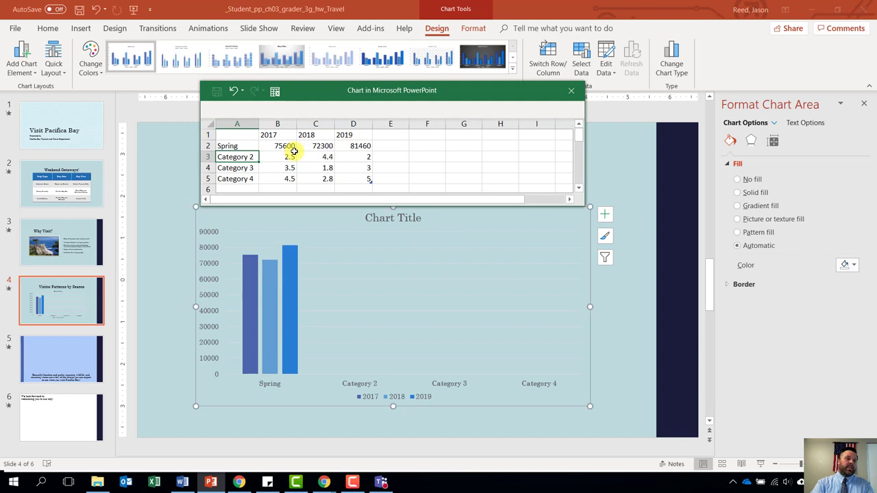
type("Summe")
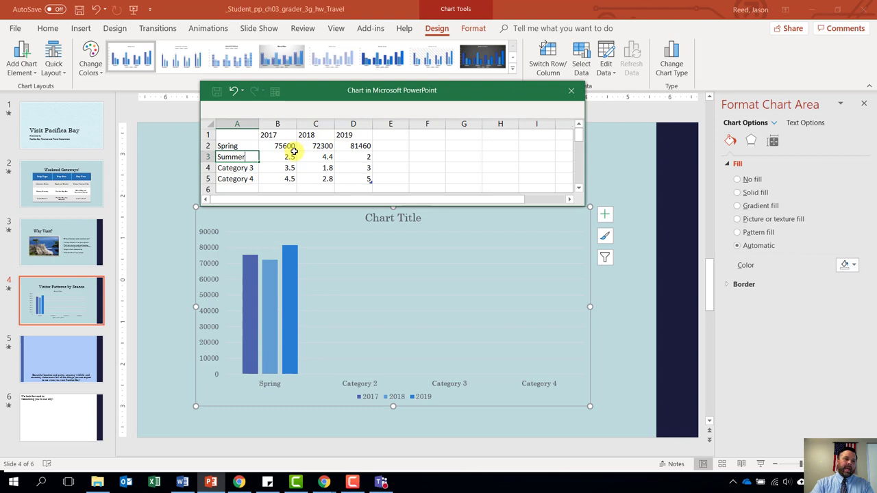
type("r")
key("Tab")
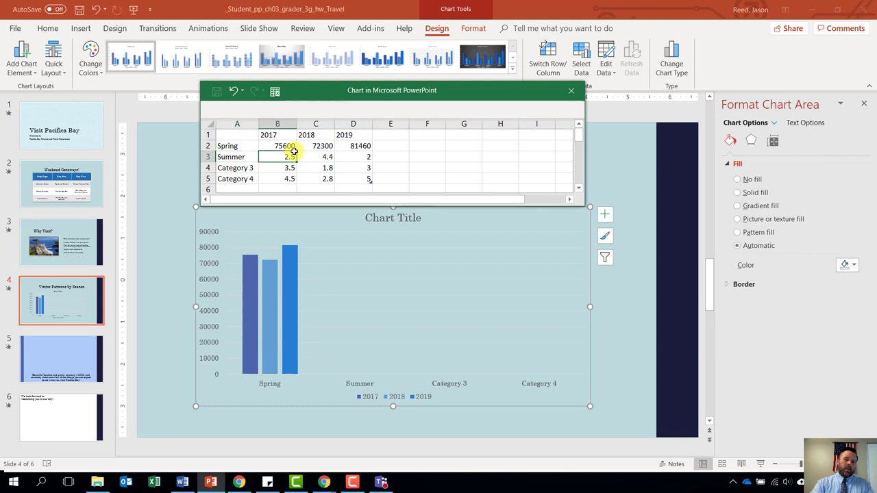
type("10")
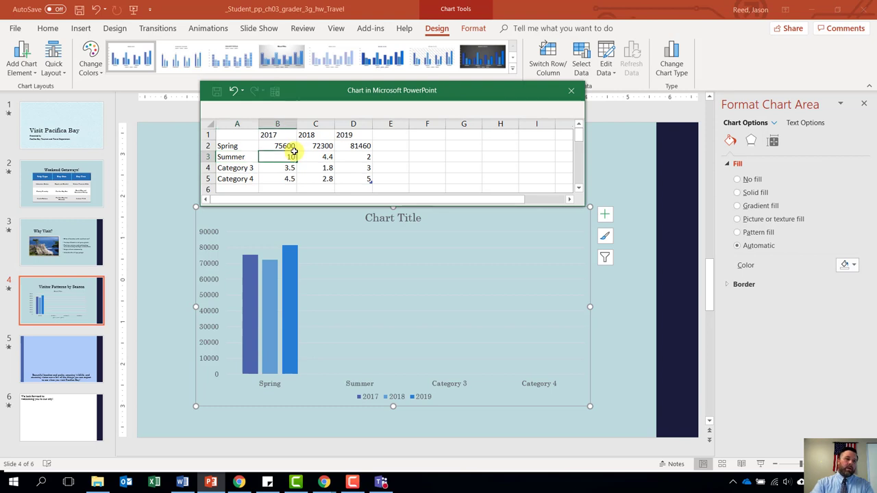
type("5300")
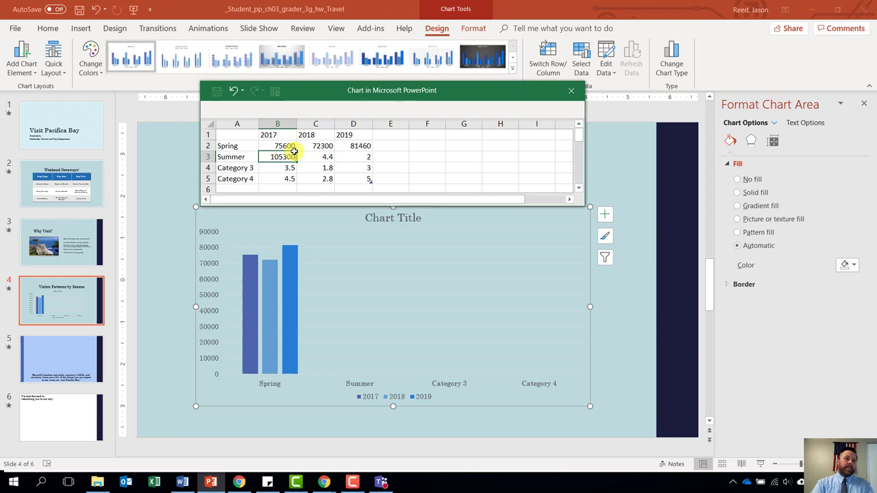
key("Tab")
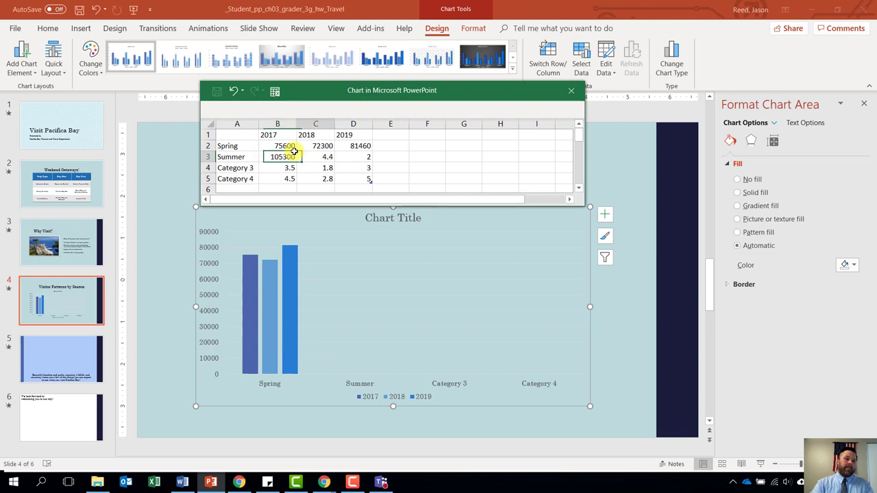
type("1")
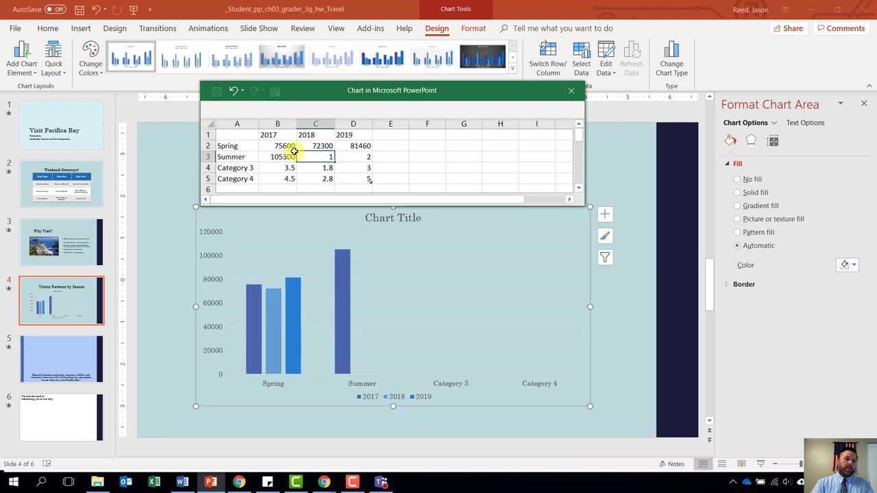
type("2")
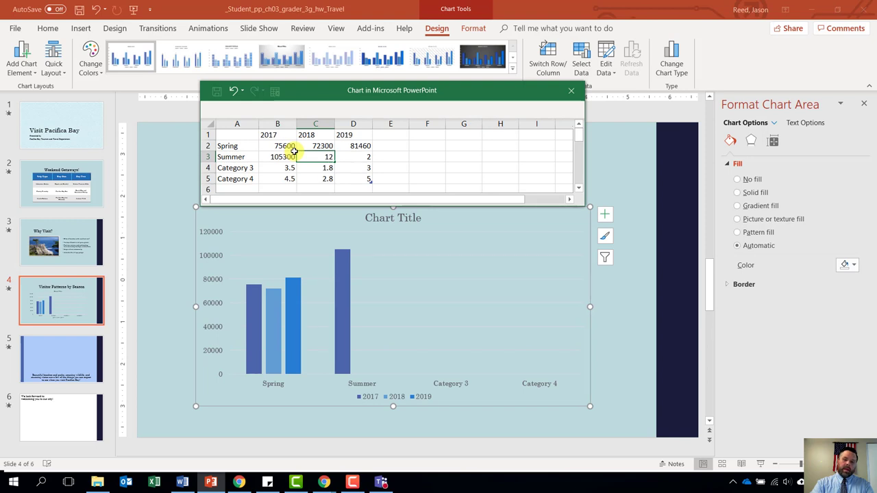
type("8")
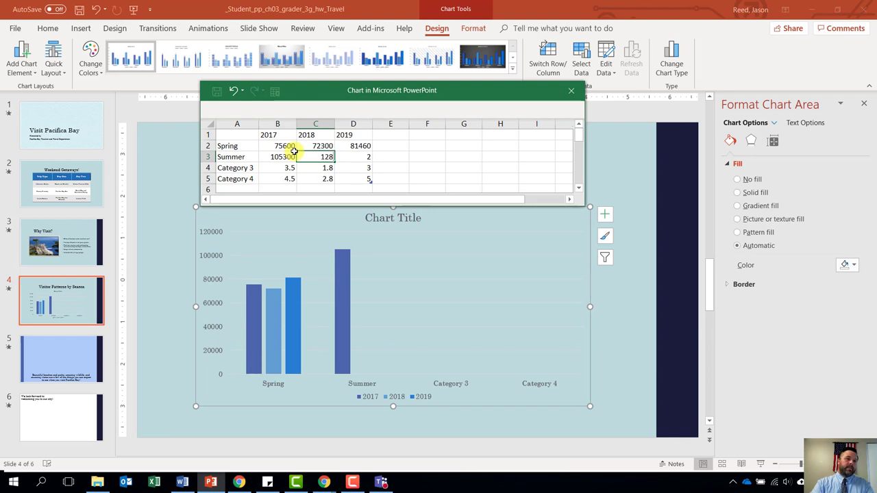
type("730")
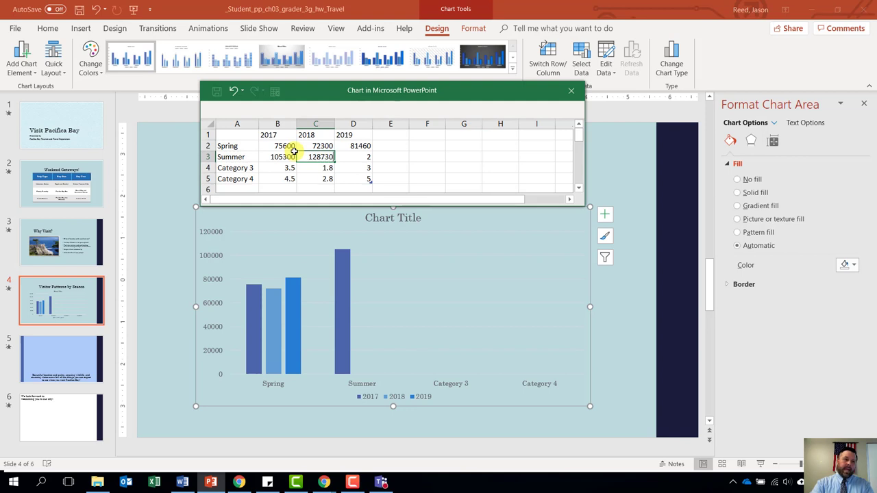
key("Tab")
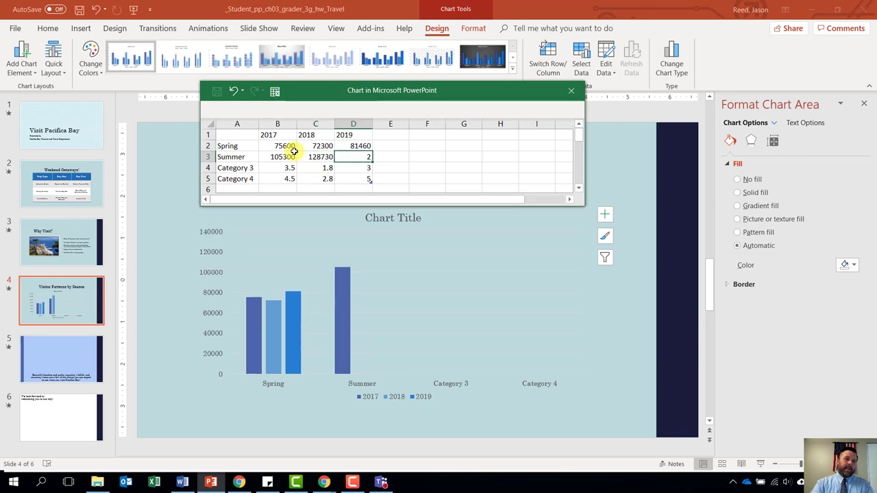
type("14")
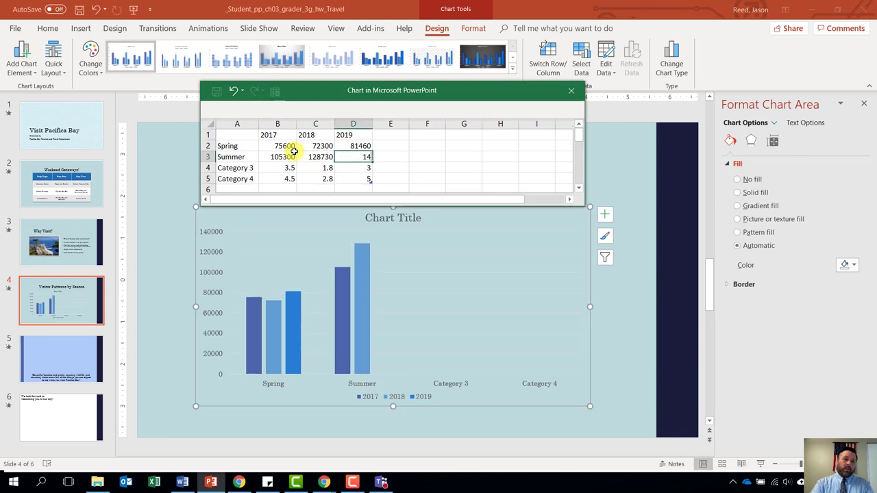
type("3")
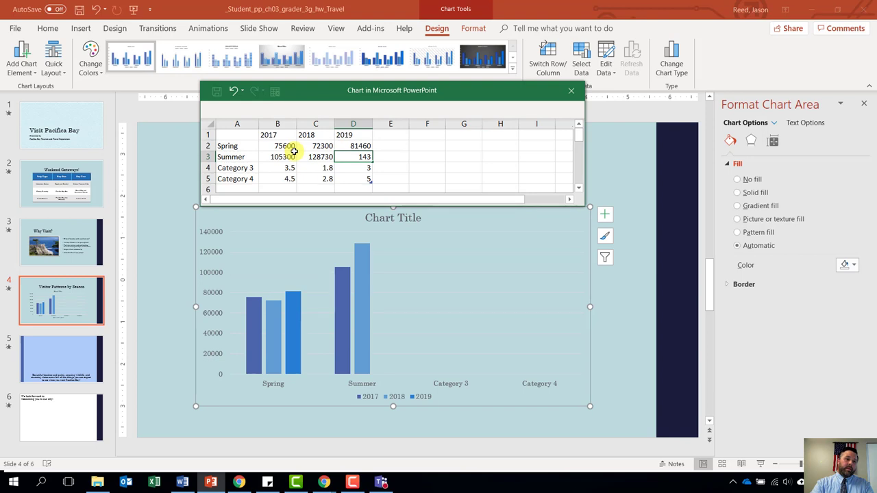
type("600")
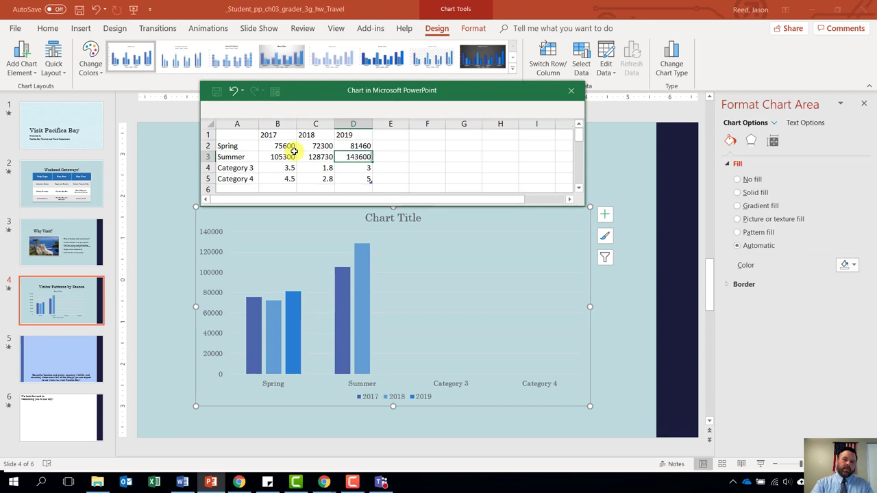
key("Return")
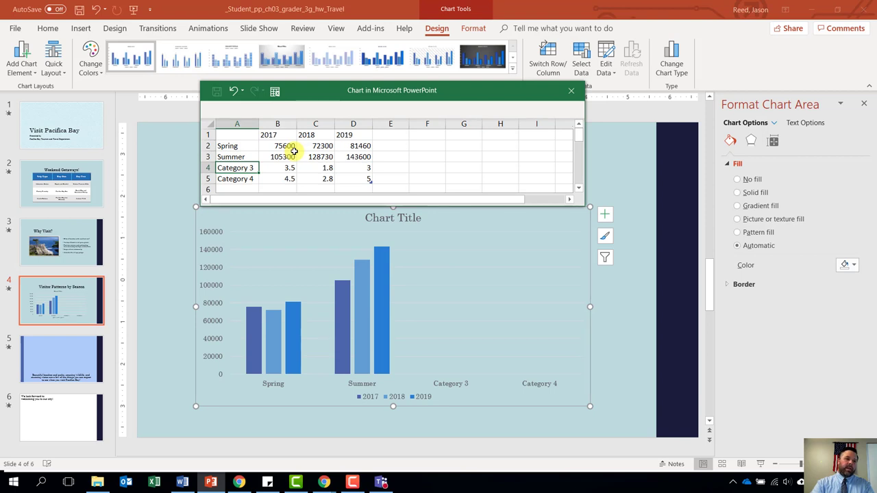
Fill the Fall row with 35900, 58300 and 58320 visitors
type("Fa")
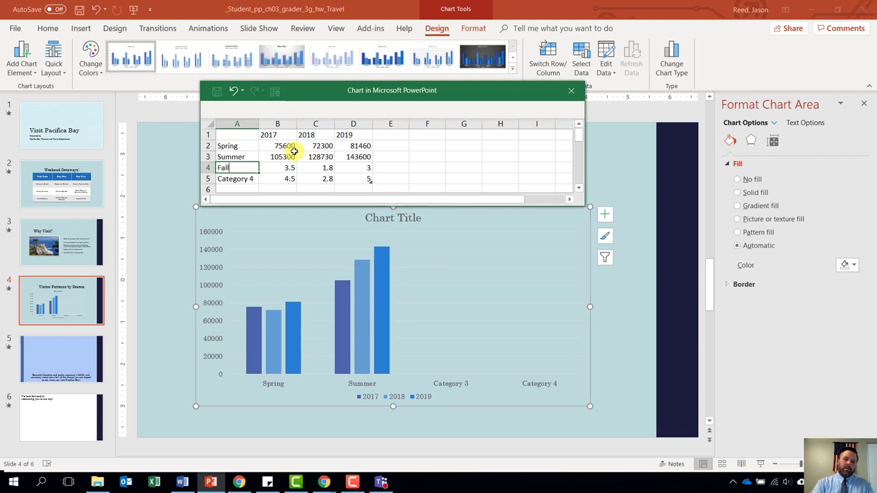
type("ll")
key("Tab")
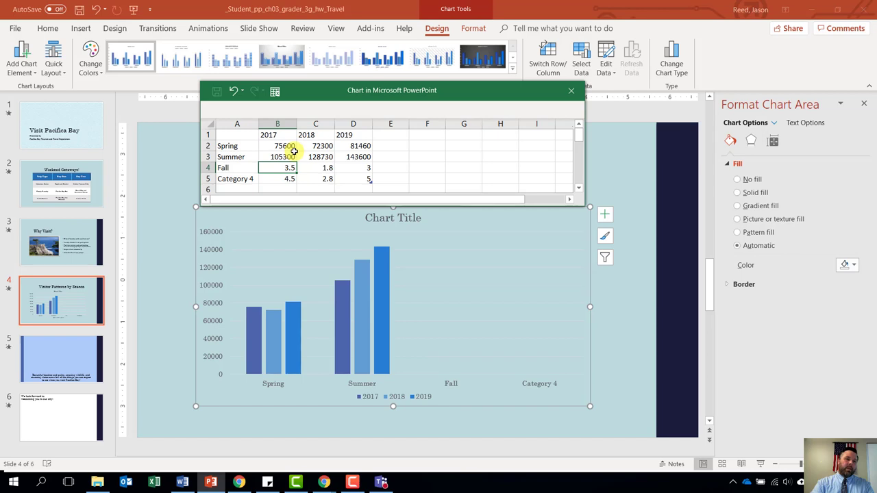
type("35")
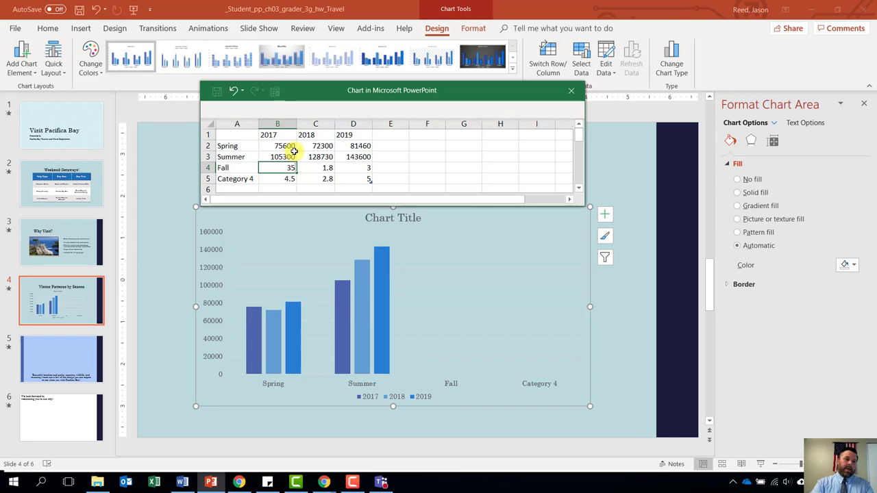
type("900")
key("Tab")
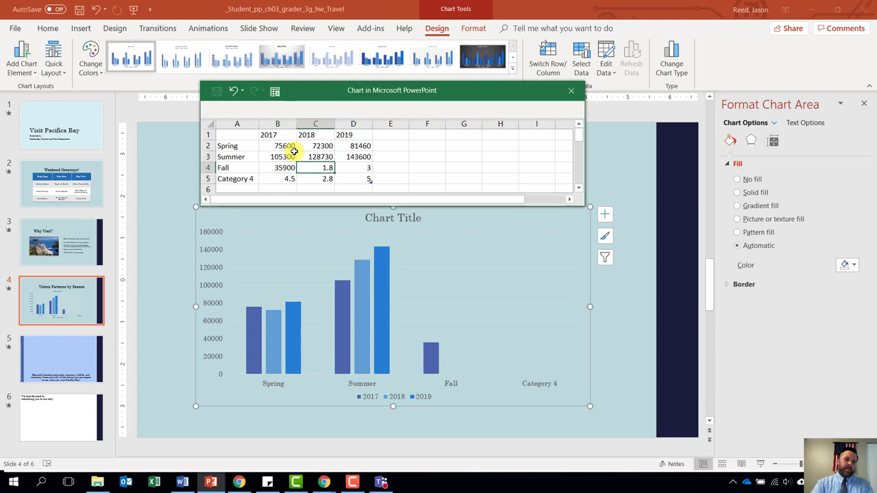
type("58300")
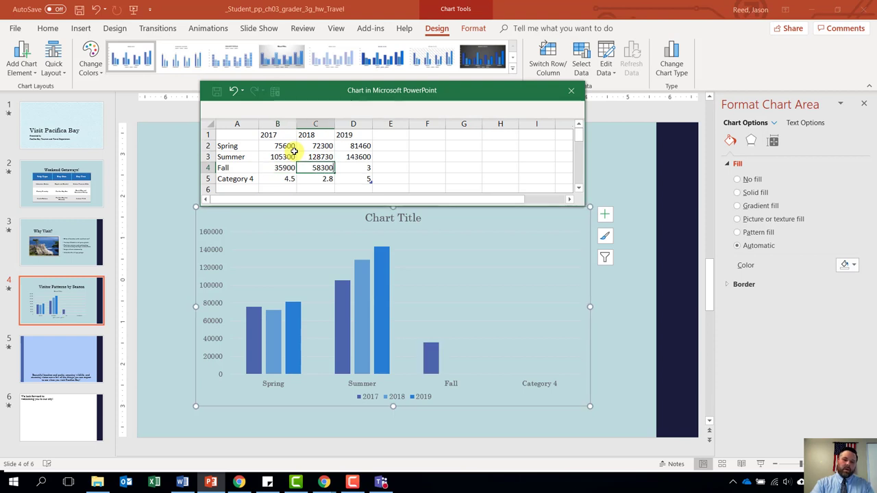
key("Tab")
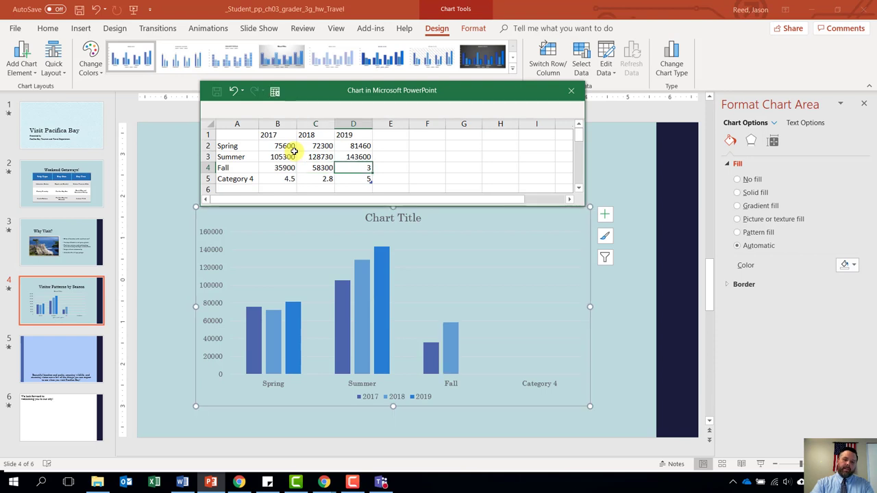
type("58320")
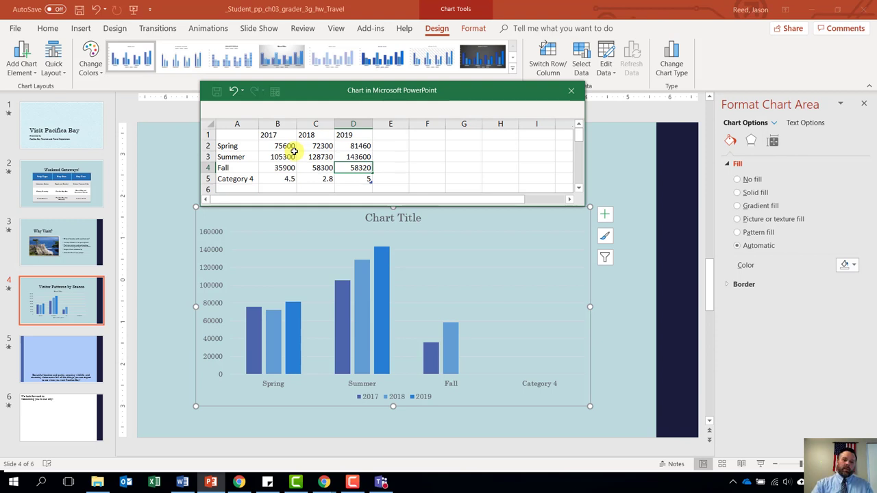
key("Return")
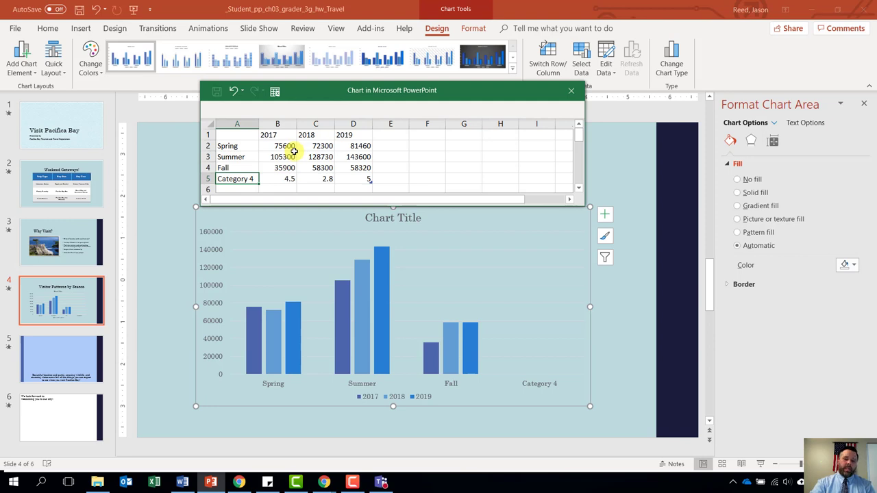
Rename the fourth category to Winter with 41600, 58430 and 67300 visitors
type("Winter")
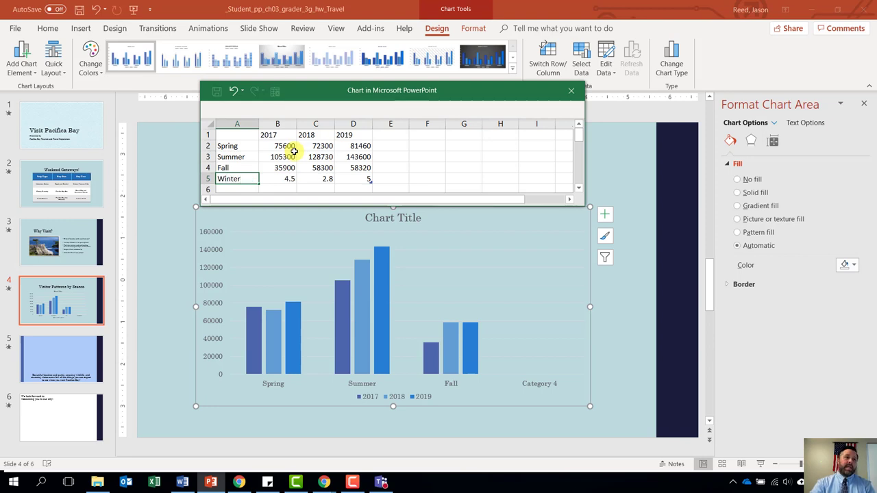
key("Tab")
type("4")
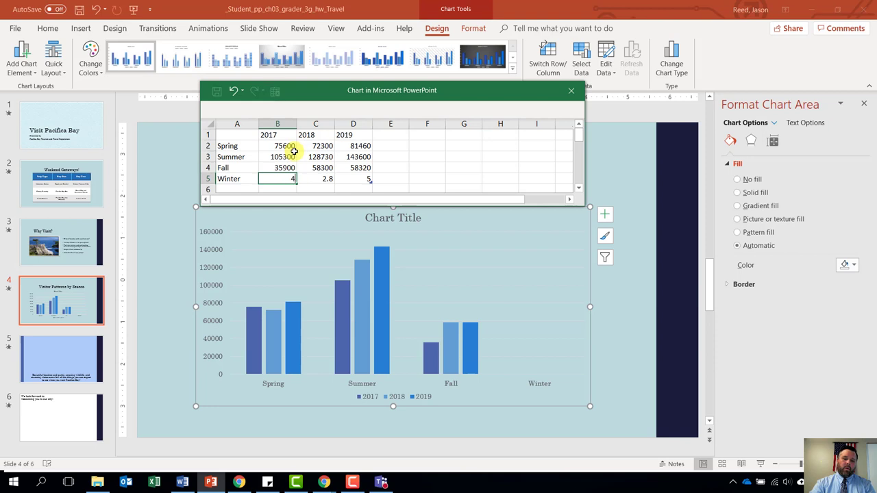
type("1600")
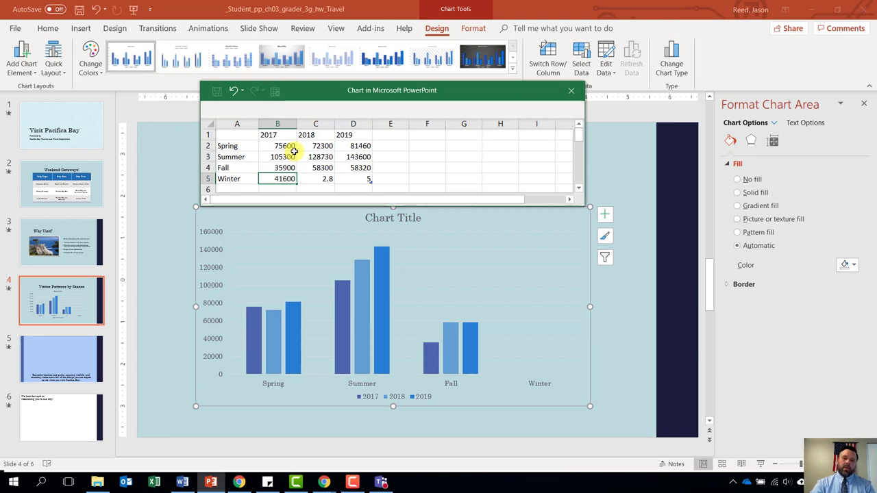
key("Tab")
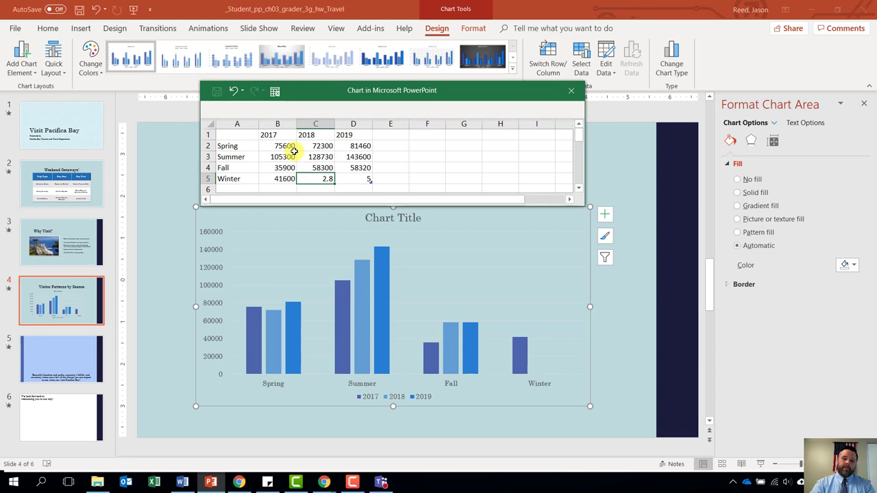
type("58")
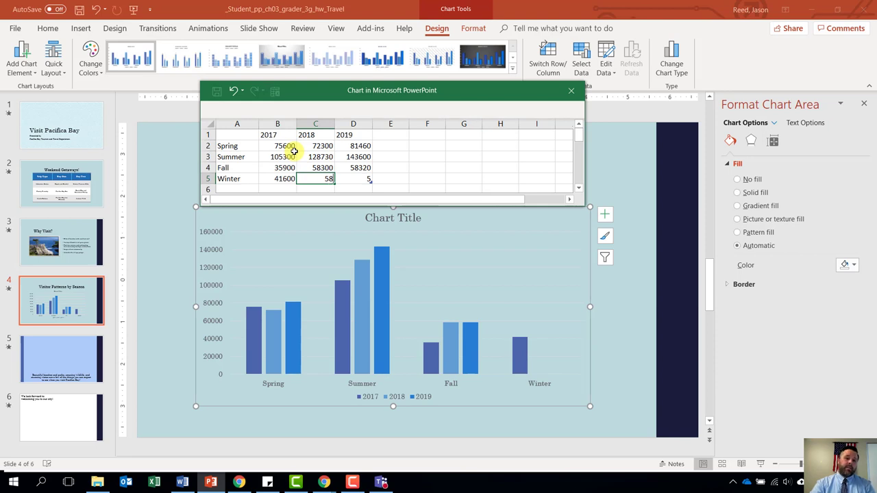
type("430")
key("Tab")
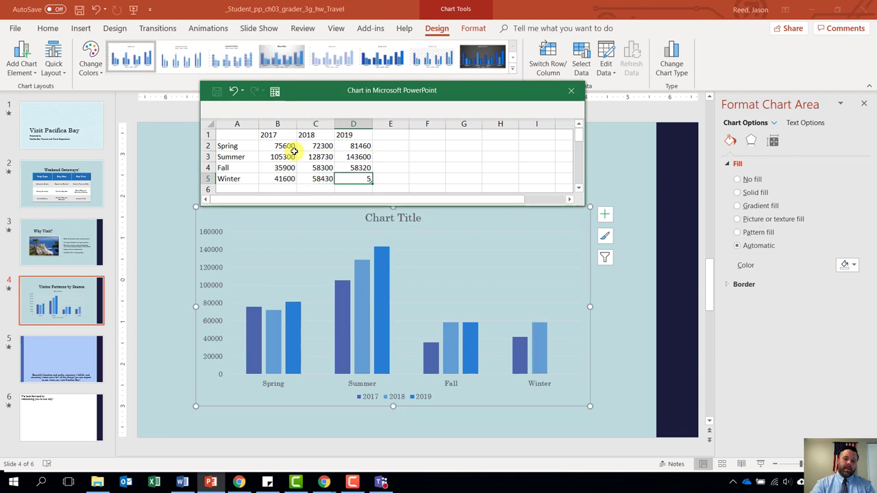
type("5")
key("BackSpace")
type("67")
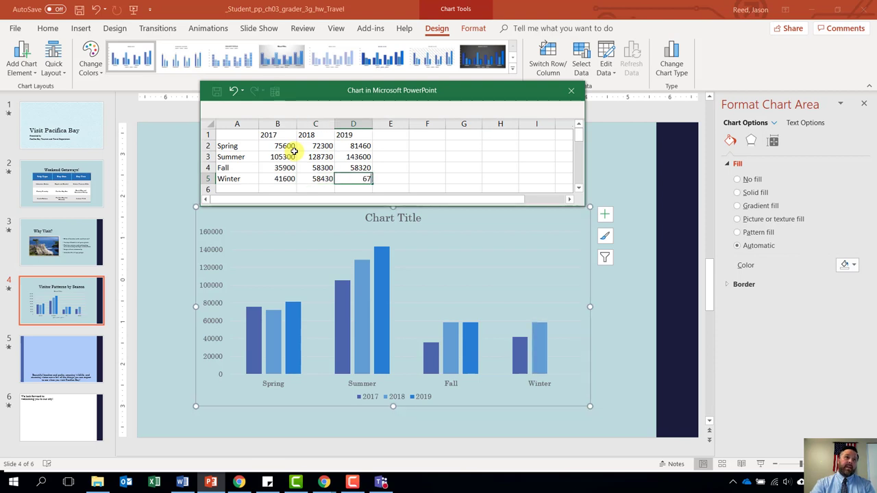
type("300")
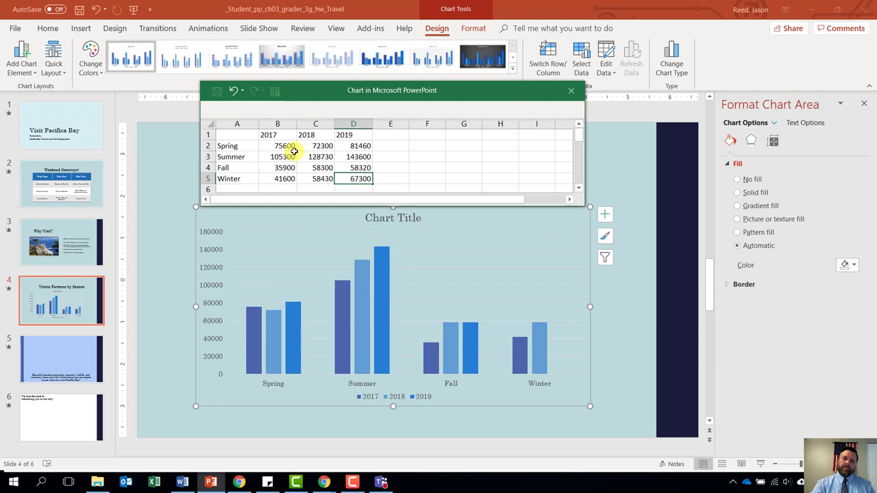
key("Return")
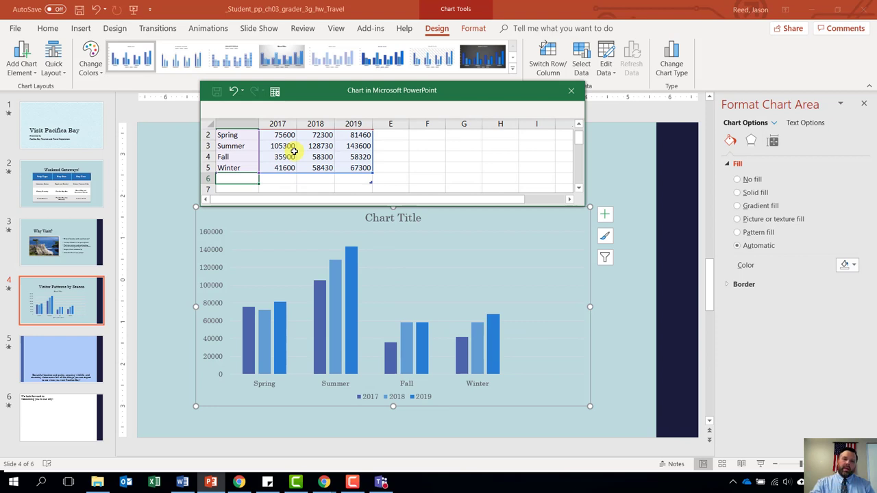
Check the data range ends at the Winter 2019 cell D5, then close the data sheet
left_click(364, 167)
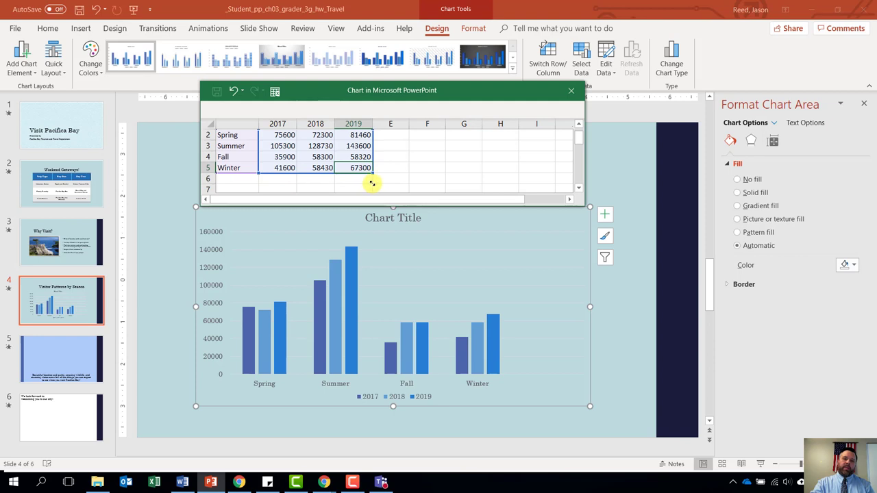
mouse_move(372, 183)
left_mouse_down()
mouse_move(366, 161)
mouse_move(369, 172)
left_mouse_up()
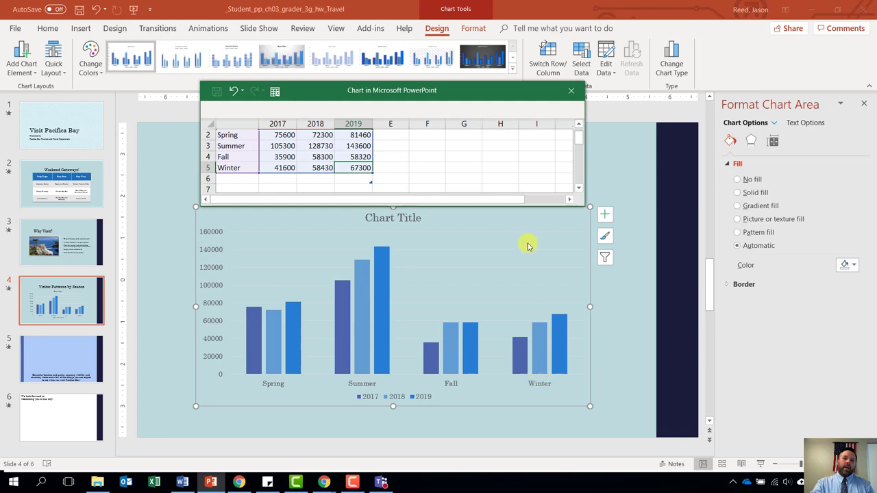
left_click(572, 93)
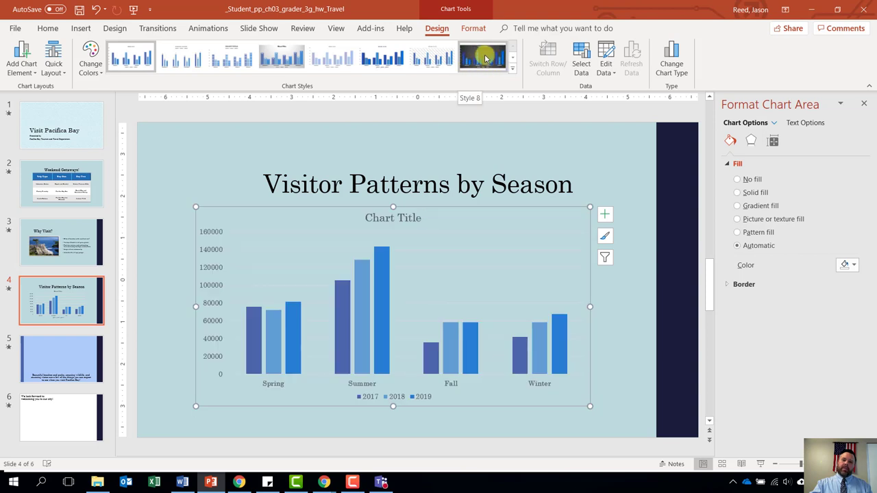
Apply the dark Chart Style 8 from the Chart Styles gallery
left_click(480, 57)
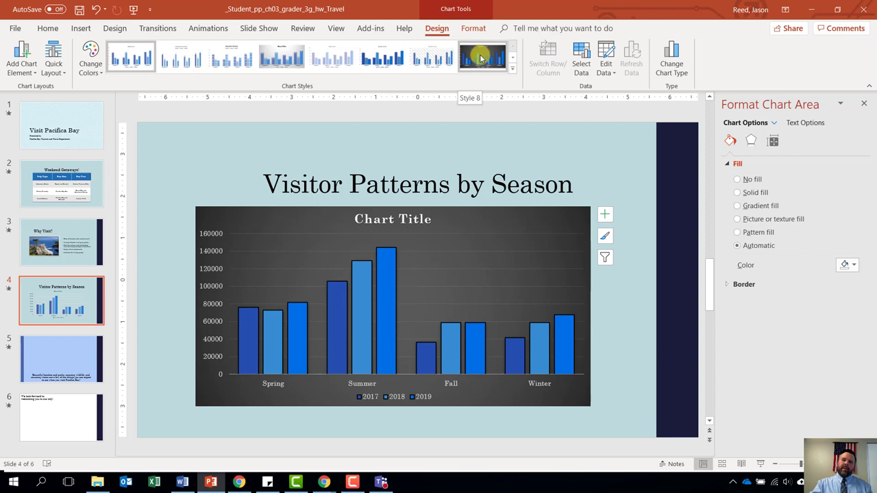
left_click(513, 70)
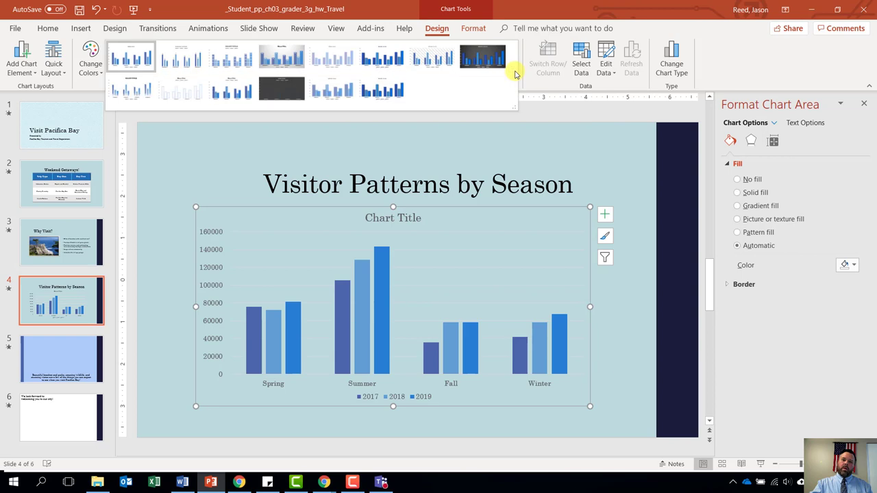
left_click(484, 60)
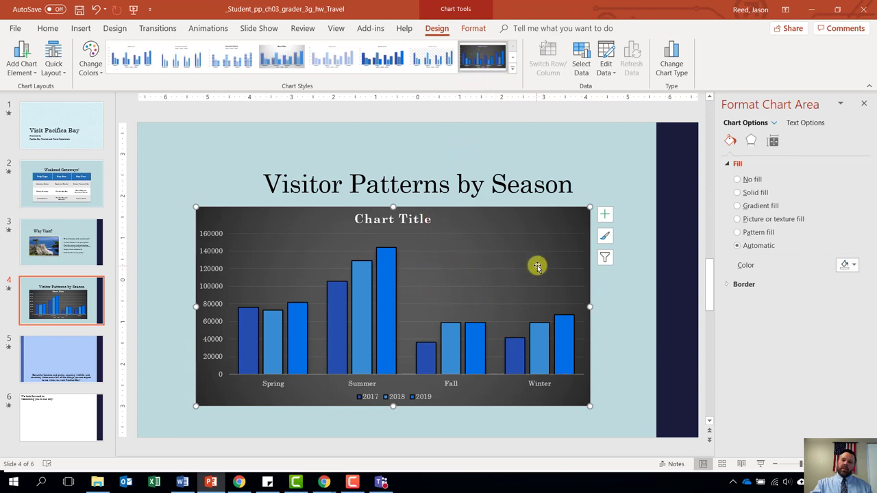
Uncheck Chart Title in the Chart Elements list
left_click(605, 217)
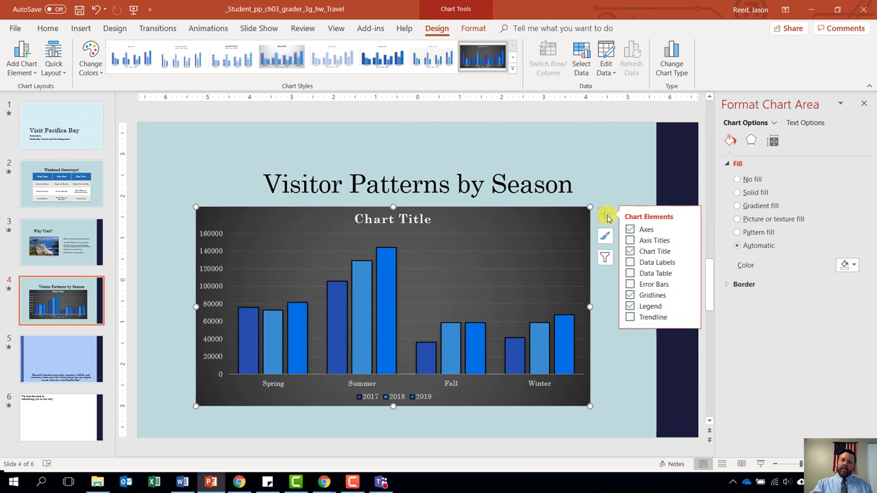
left_click(631, 252)
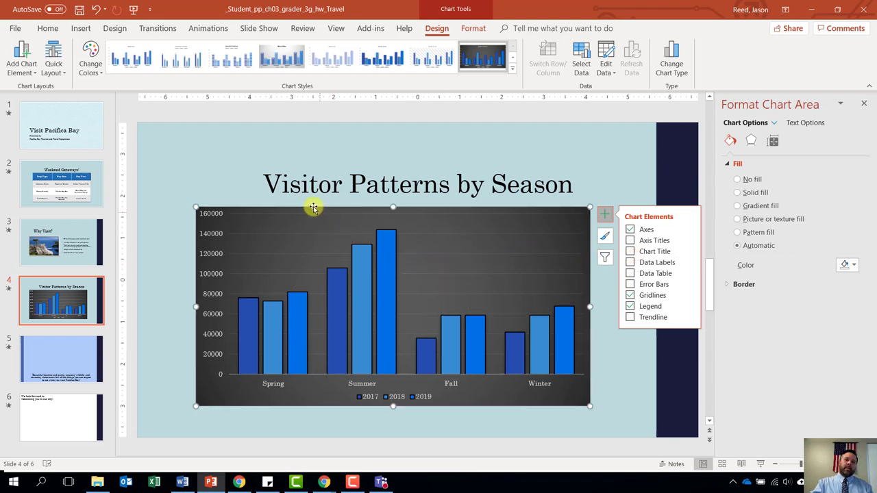
Give the chart a Wipe entrance animation with the By Series effect option
left_click(204, 31)
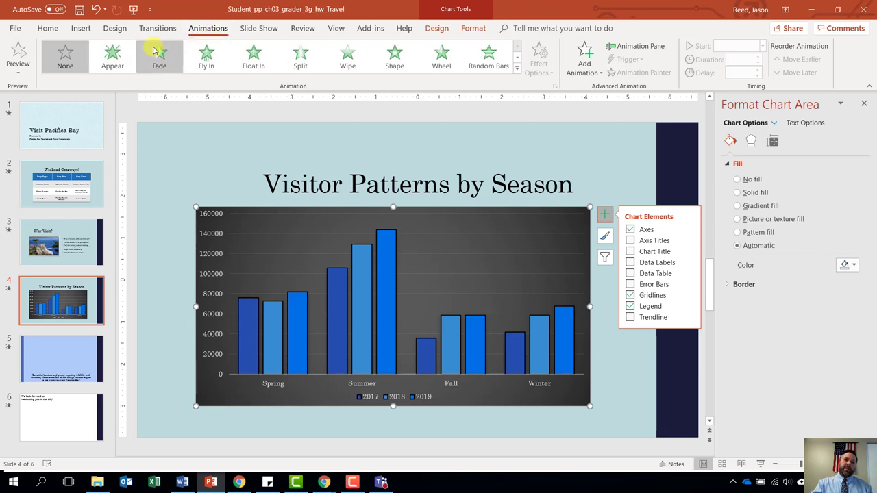
left_click(347, 61)
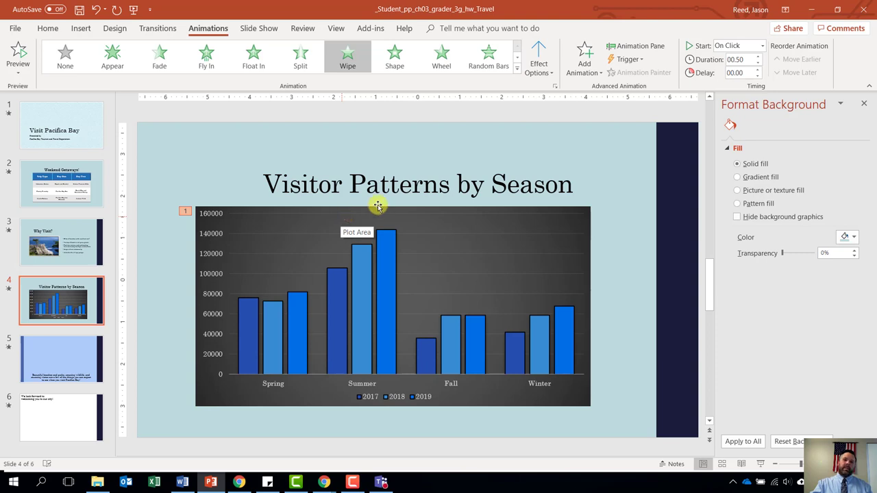
left_click(538, 65)
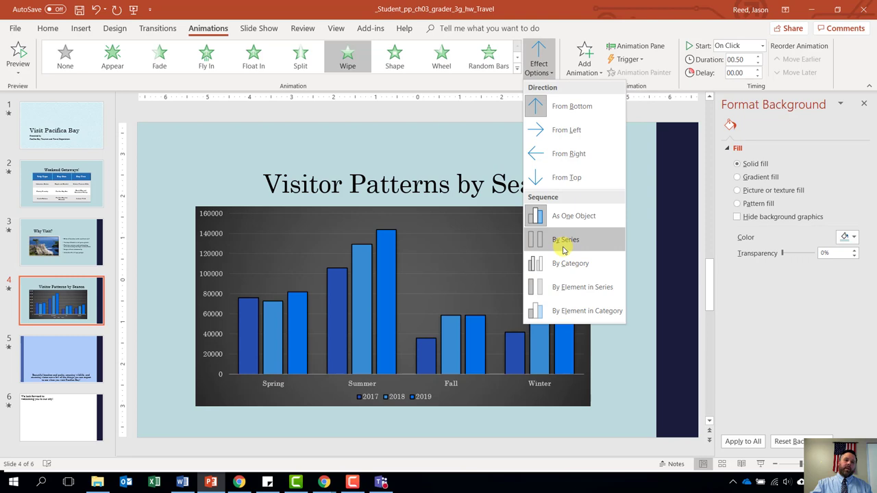
left_click(564, 250)
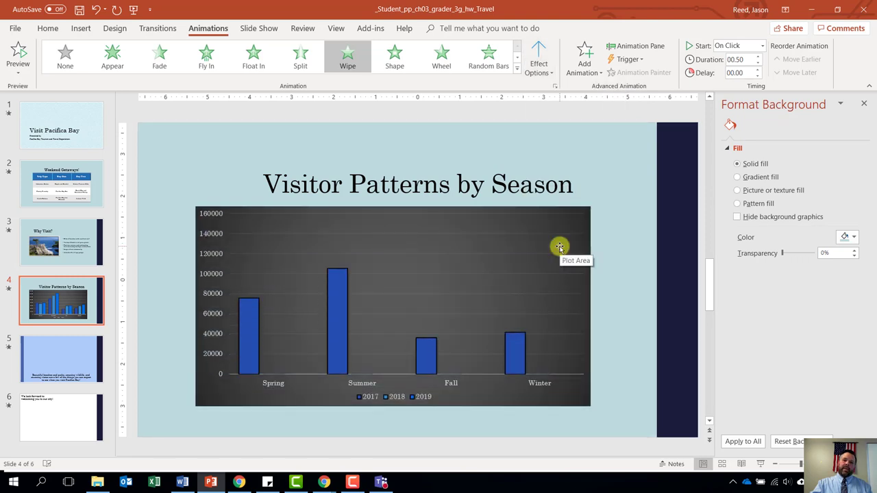